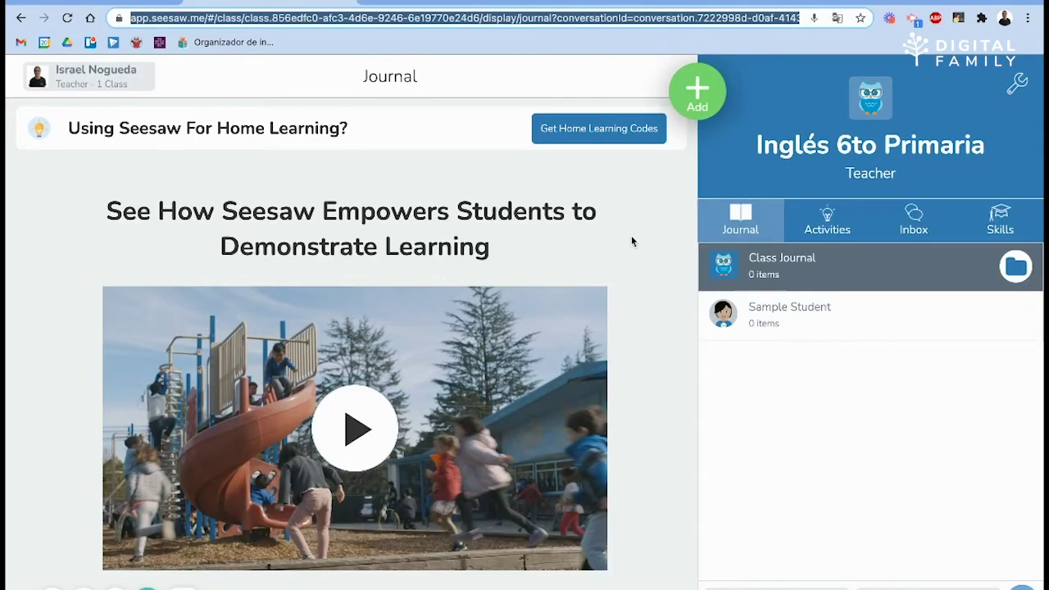
# Look at the student sign-in choices for adding students and the family invitation dialog, closing both without adding anyone
pyautogui.click(631, 241)
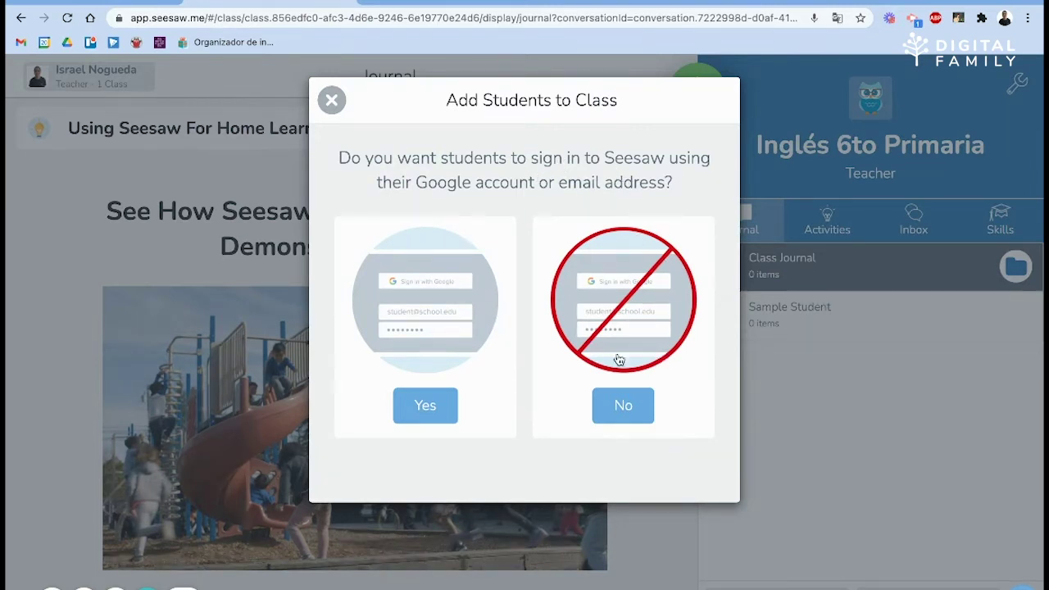
pyautogui.click(329, 101)
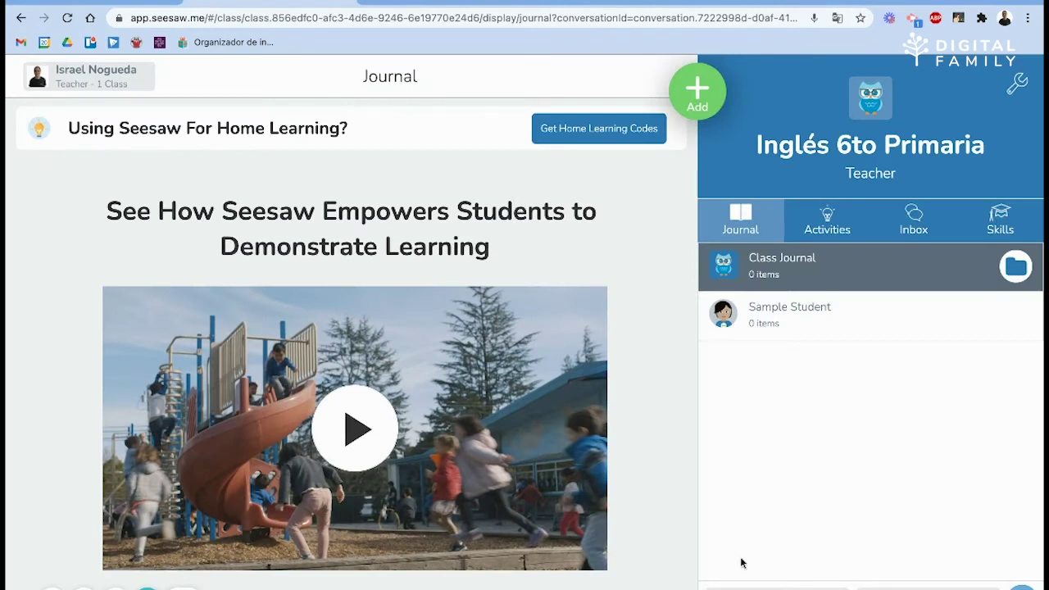
pyautogui.click(928, 587)
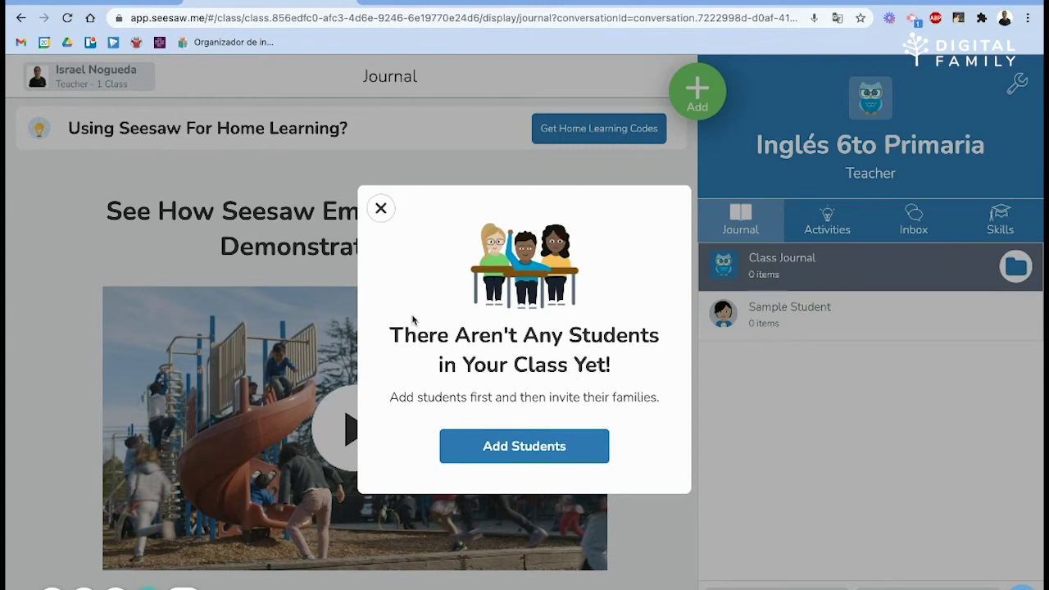
pyautogui.click(380, 208)
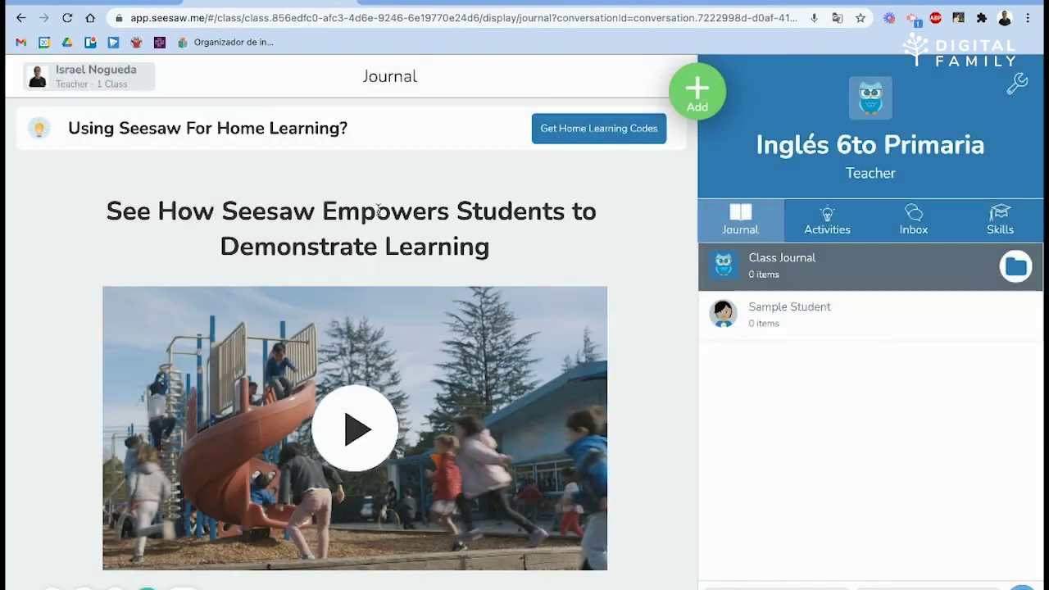
# Browse the featured 6th Grade collections in the community activity library and return to the class
pyautogui.click(831, 232)
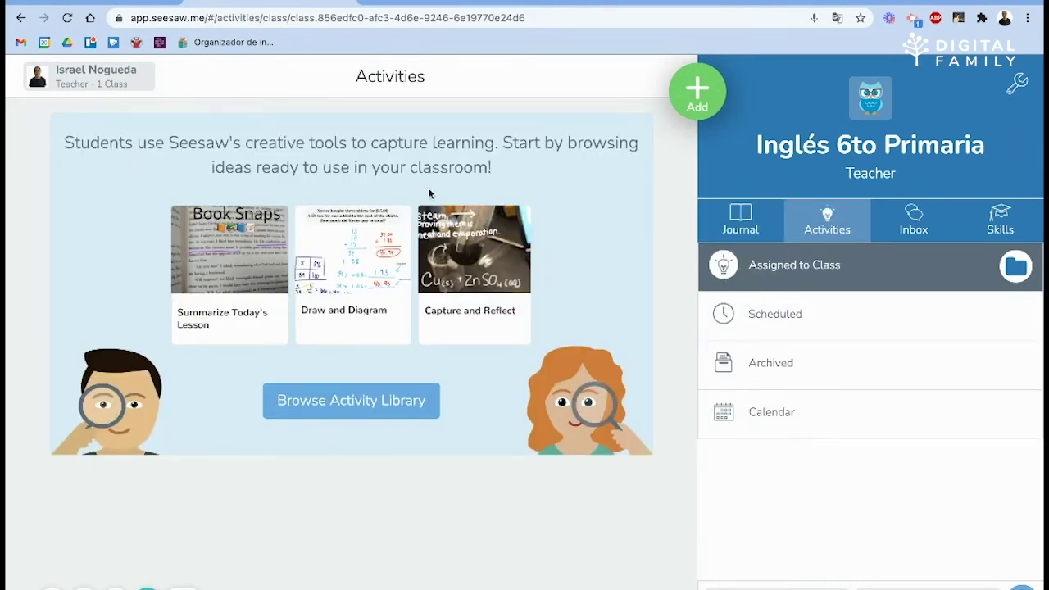
pyautogui.click(305, 406)
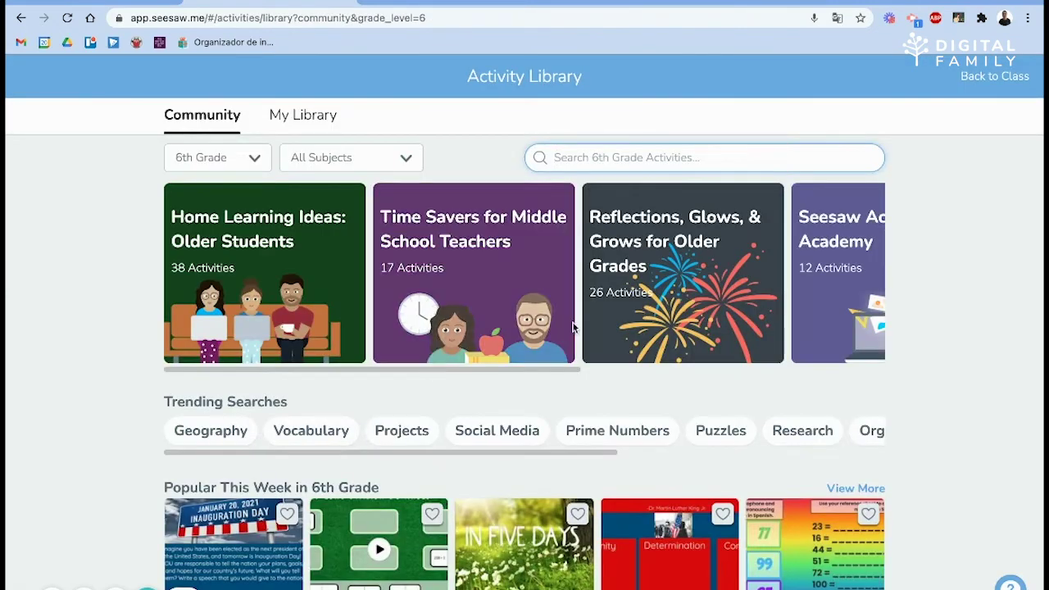
pyautogui.hscroll(8, 602, 323)
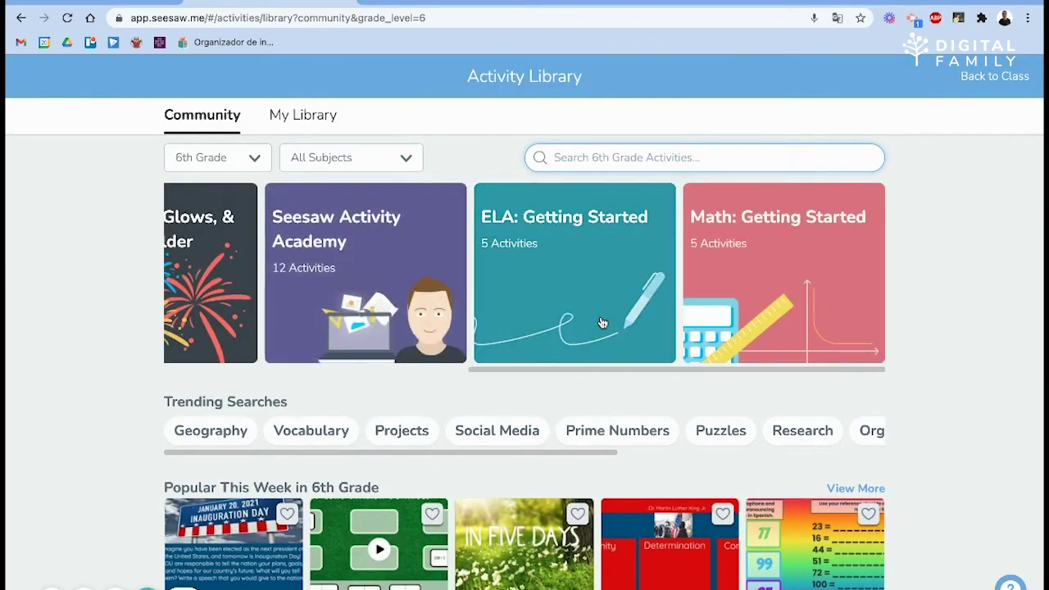
pyautogui.hscroll(-8, 600, 323)
pyautogui.hscroll(7, 691, 311)
pyautogui.hscroll(1, 691, 310)
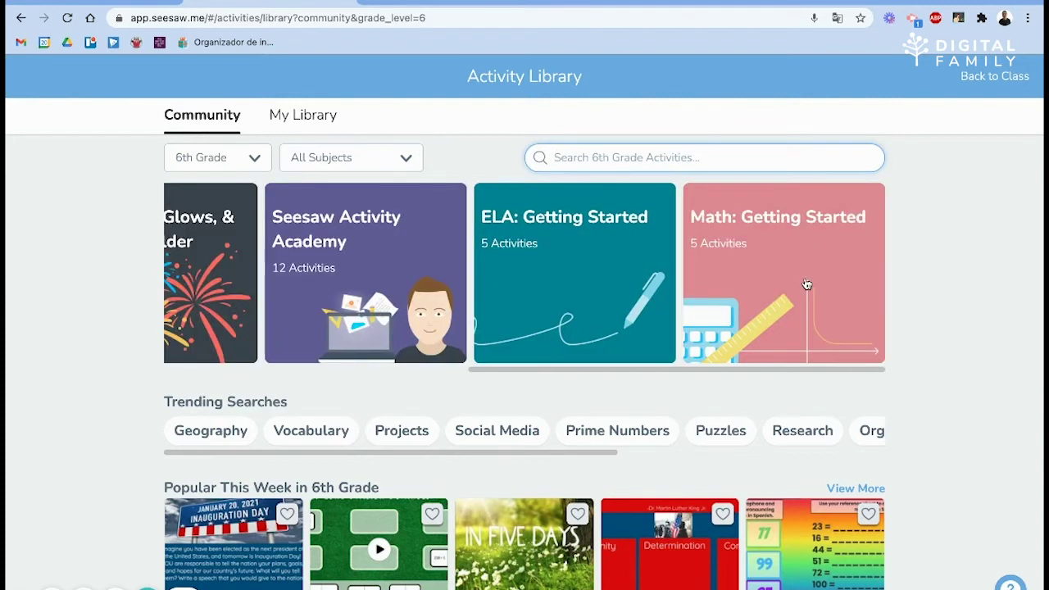
pyautogui.hscroll(-2, 658, 291)
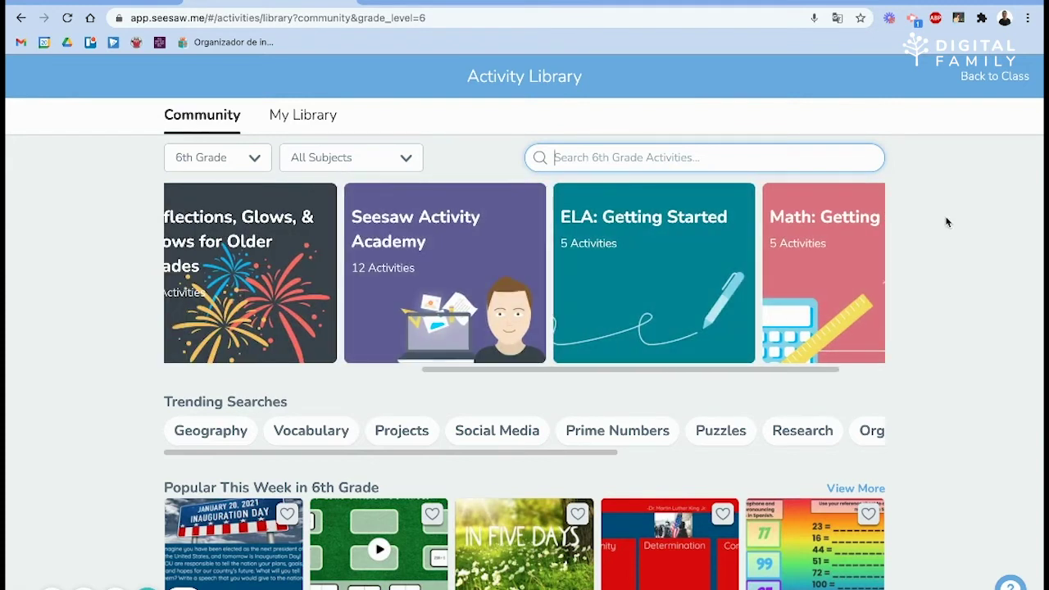
pyautogui.click(1010, 79)
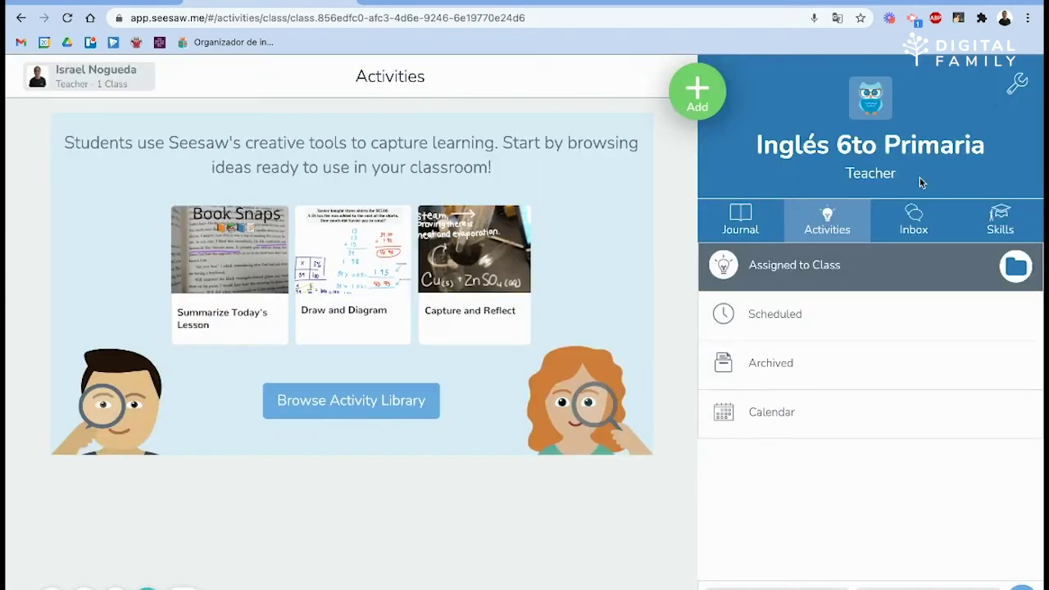
# Try All Family Members and All Students and Family Members as recipients of a new announcement and leave it unsent
pyautogui.click(914, 228)
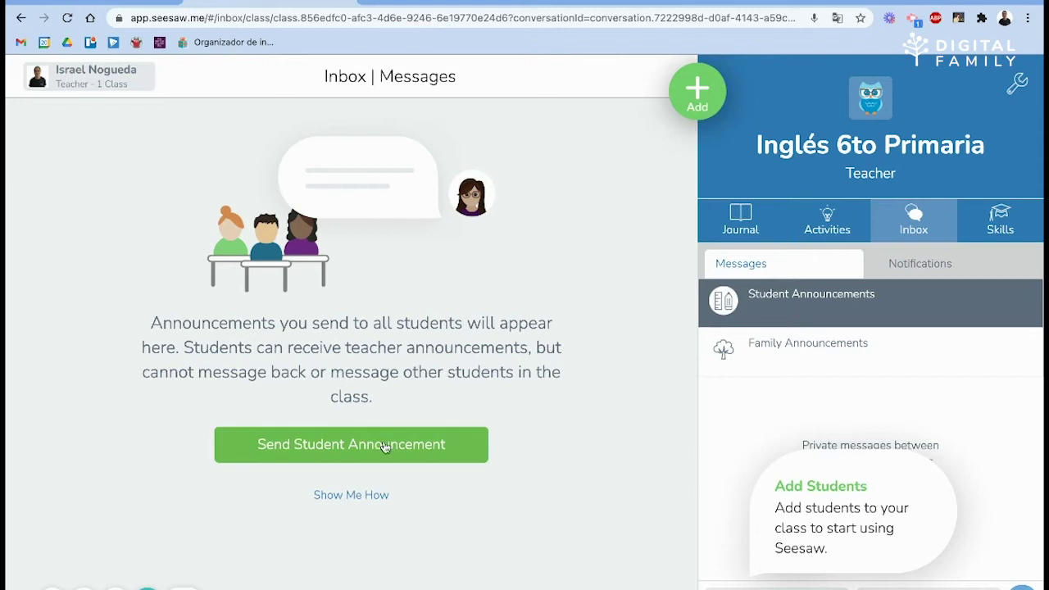
pyautogui.click(355, 446)
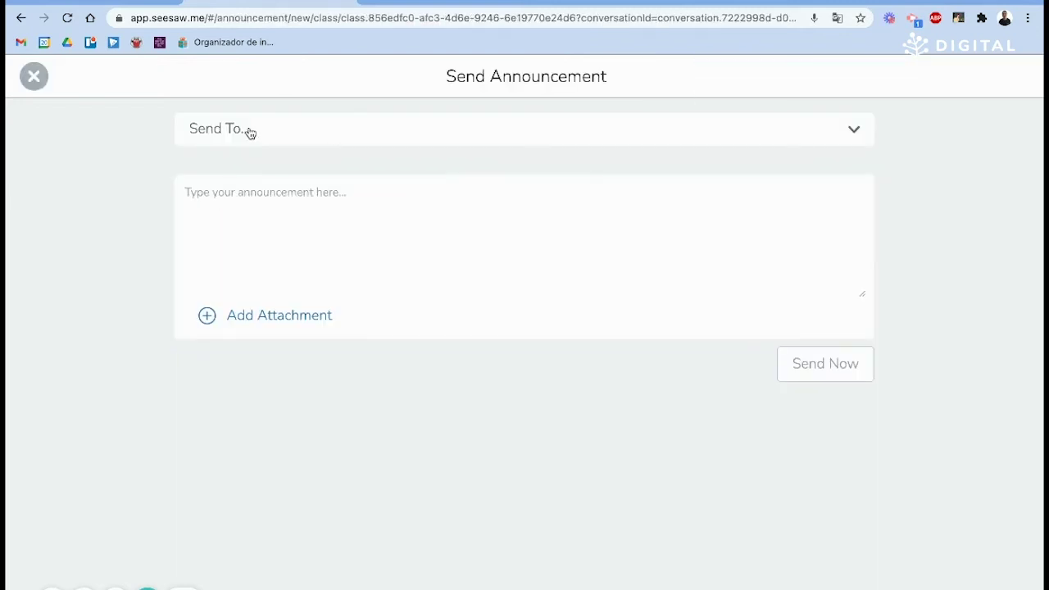
pyautogui.click(340, 133)
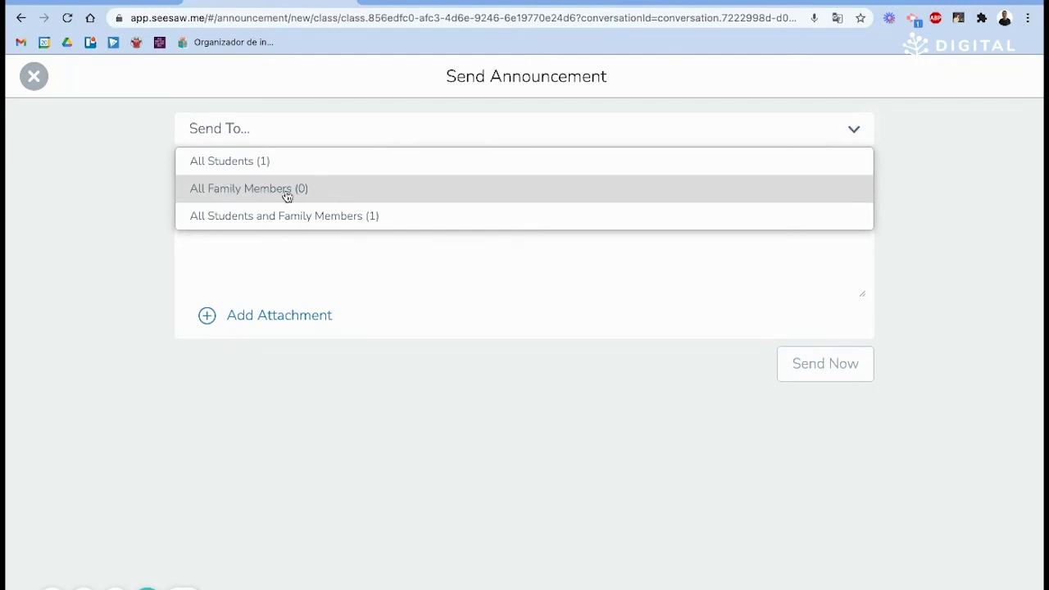
pyautogui.click(235, 194)
pyautogui.click(259, 245)
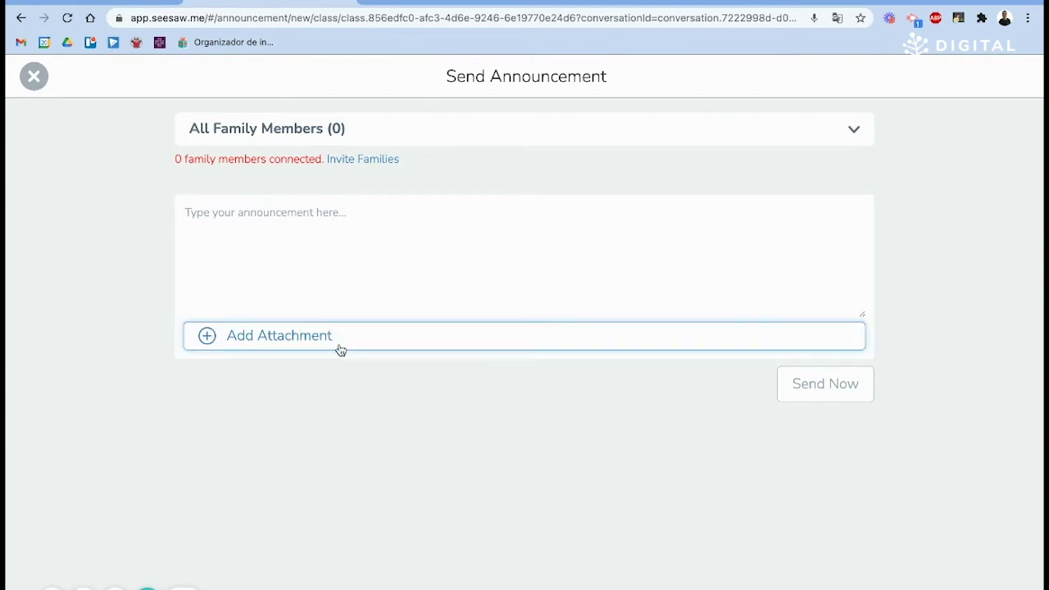
pyautogui.click(353, 127)
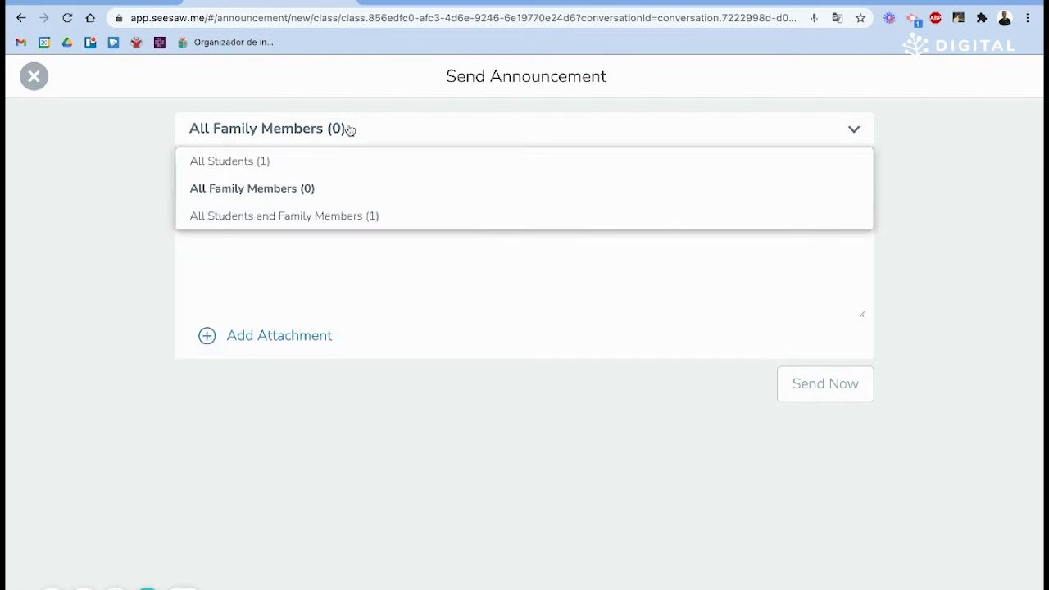
pyautogui.click(258, 218)
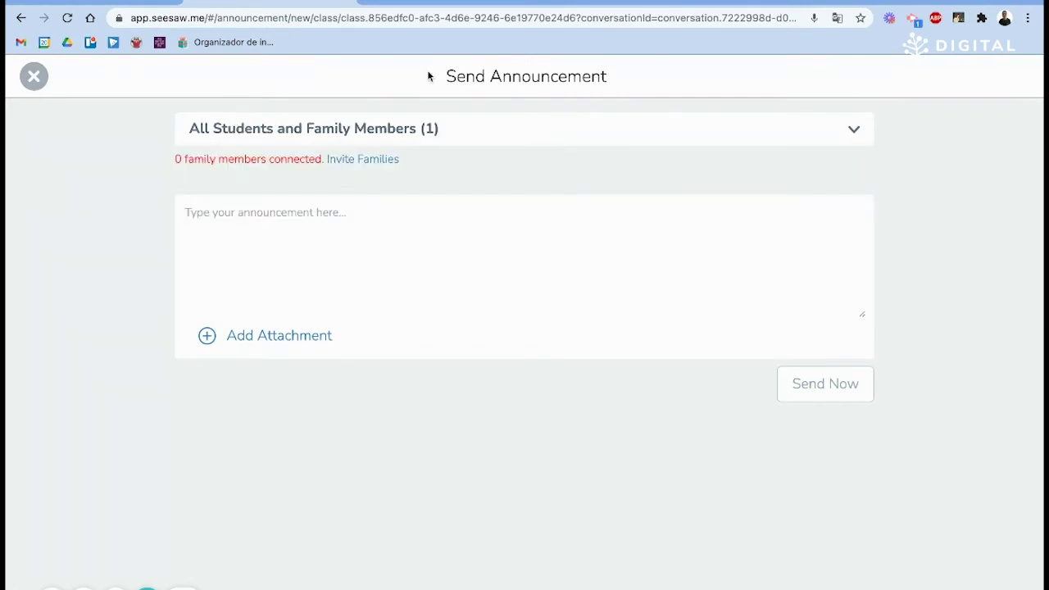
pyautogui.press('Escape')
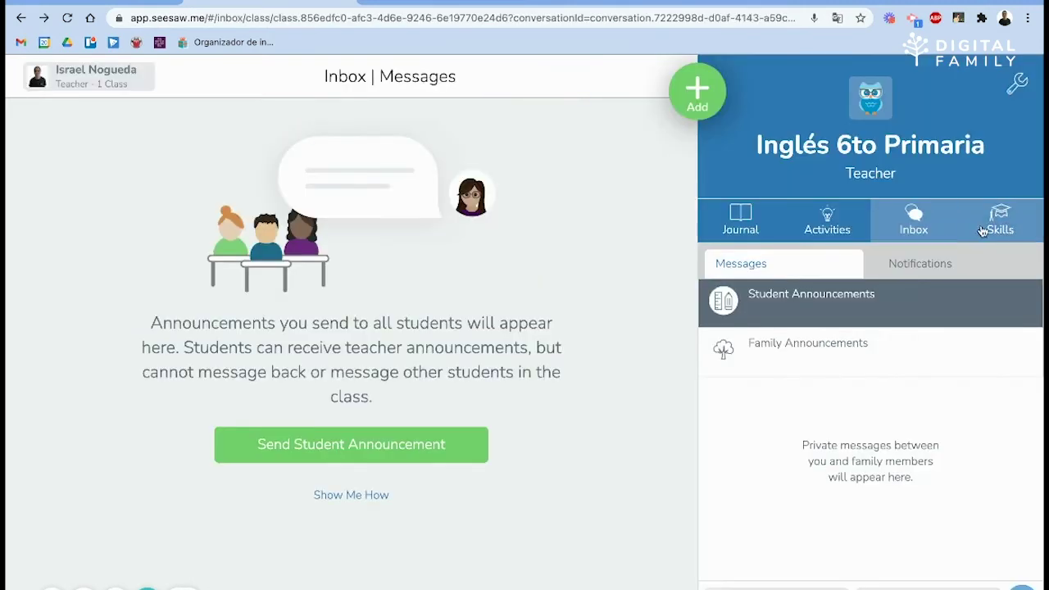
# Look at the Skills feature and its upgrade offer, and check the options for adding content to the class
pyautogui.click(984, 230)
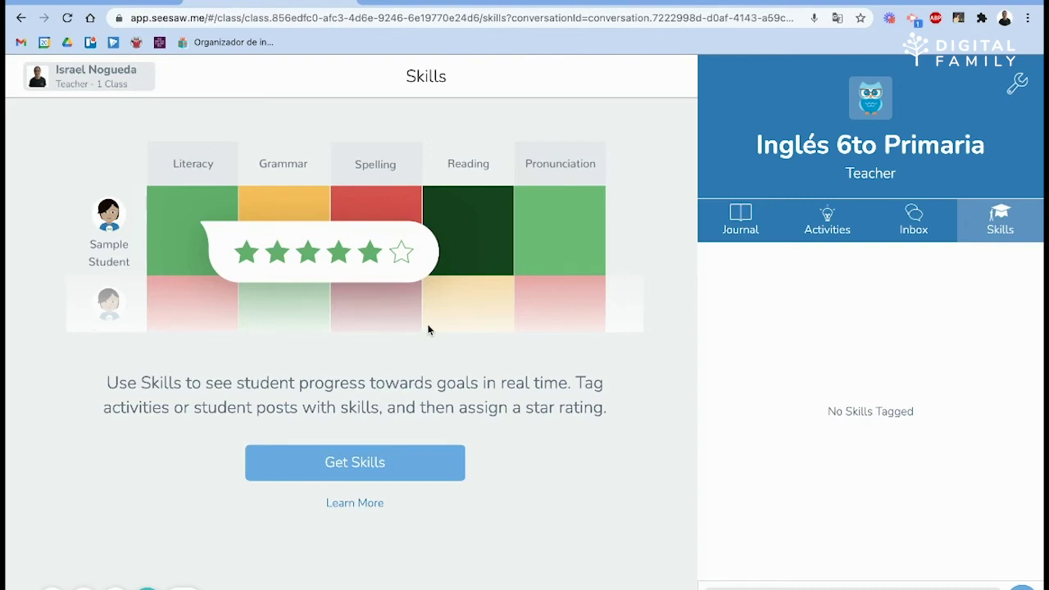
pyautogui.click(370, 461)
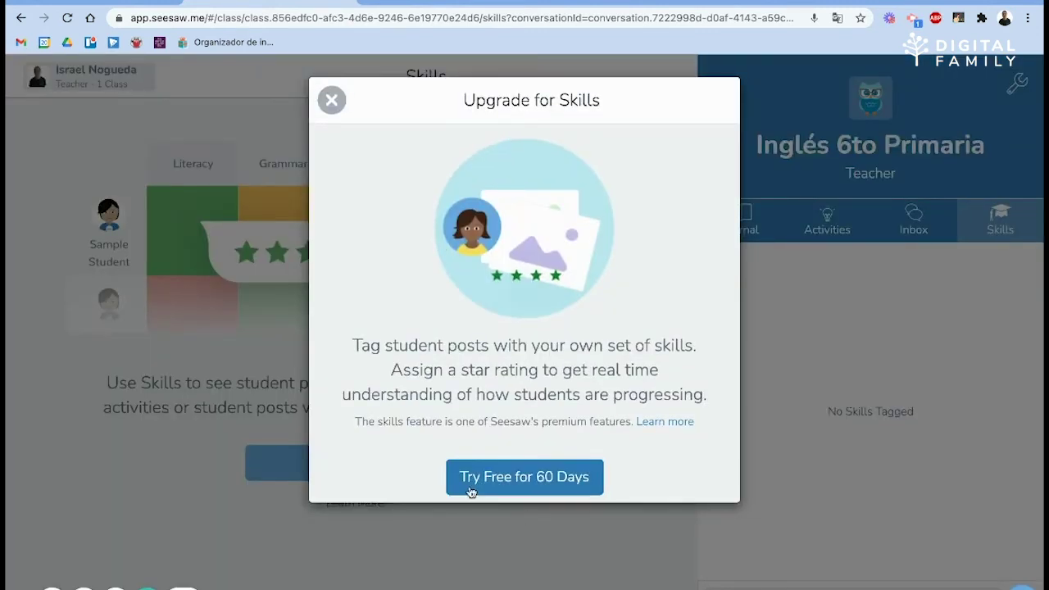
pyautogui.click(329, 103)
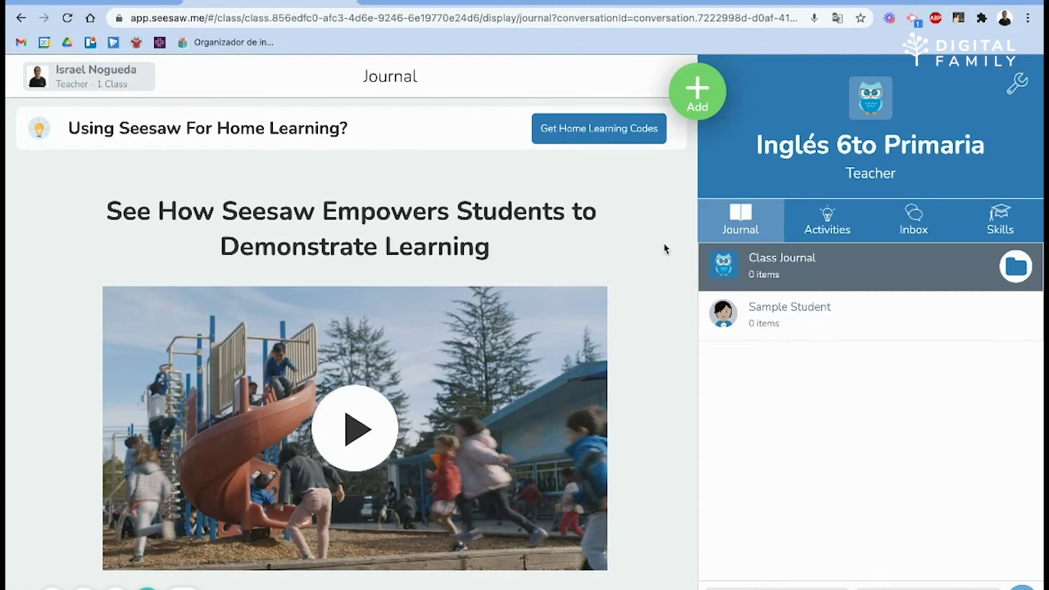
pyautogui.click(698, 97)
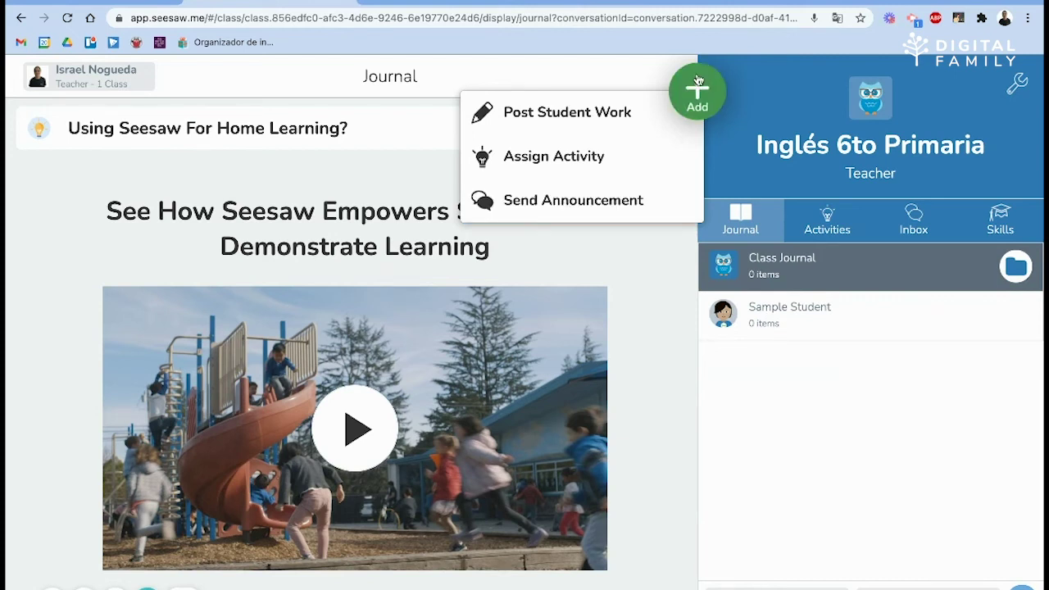
pyautogui.click(637, 297)
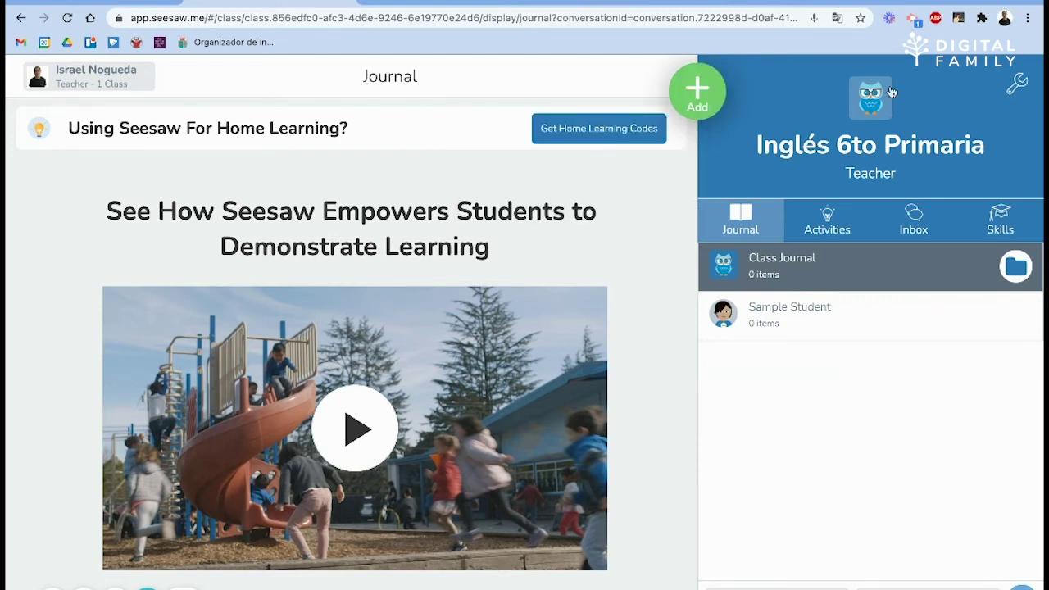
# Rename the class to "Inglés 5to Primaria" in the class settings
pyautogui.click(1019, 84)
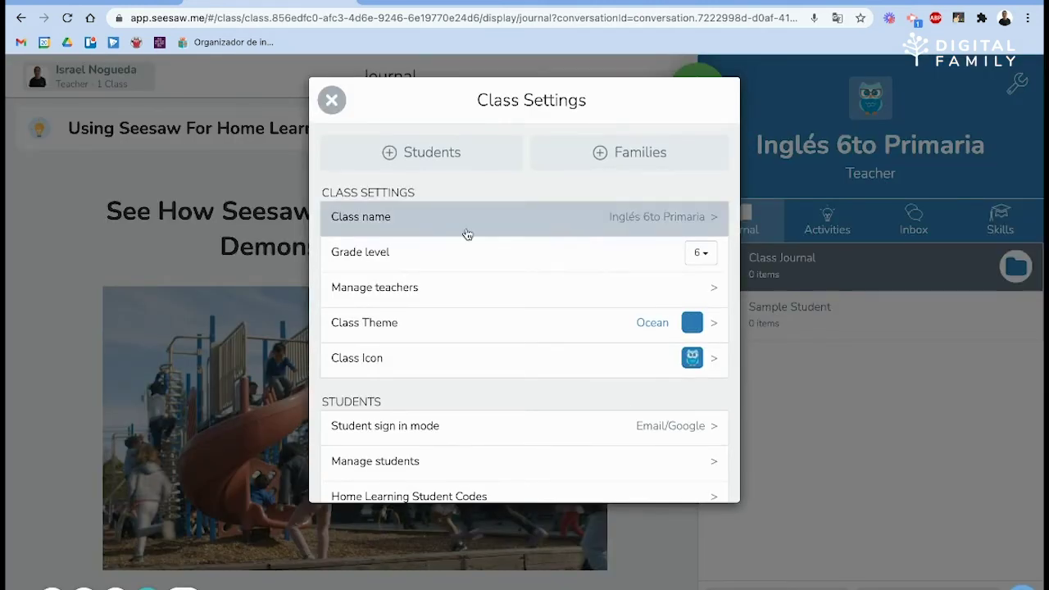
pyautogui.click(640, 224)
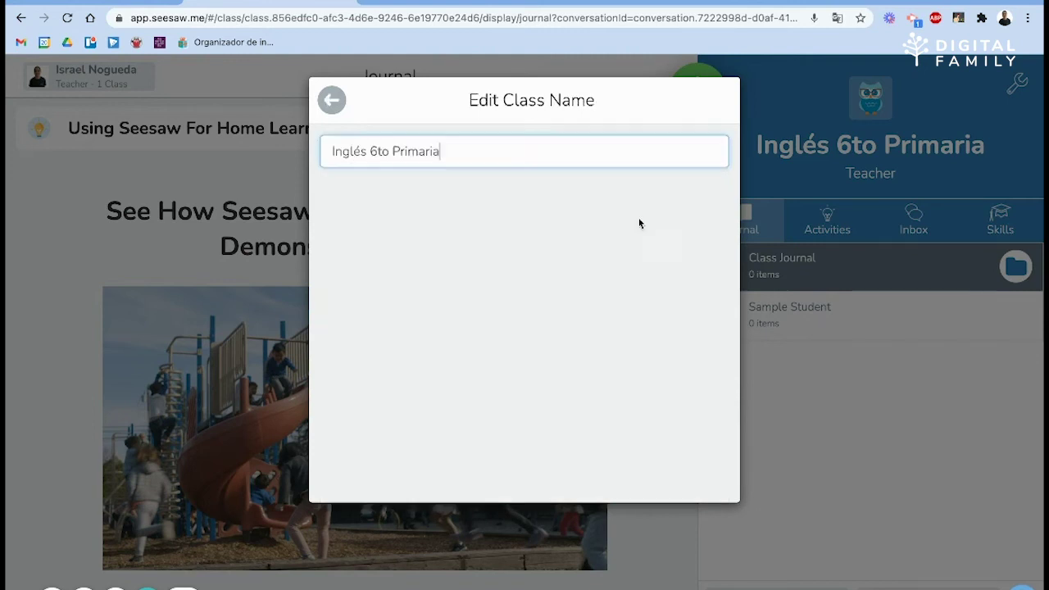
pyautogui.click(376, 151)
pyautogui.press('BackSpace')
pyautogui.write('5')
pyautogui.click(327, 106)
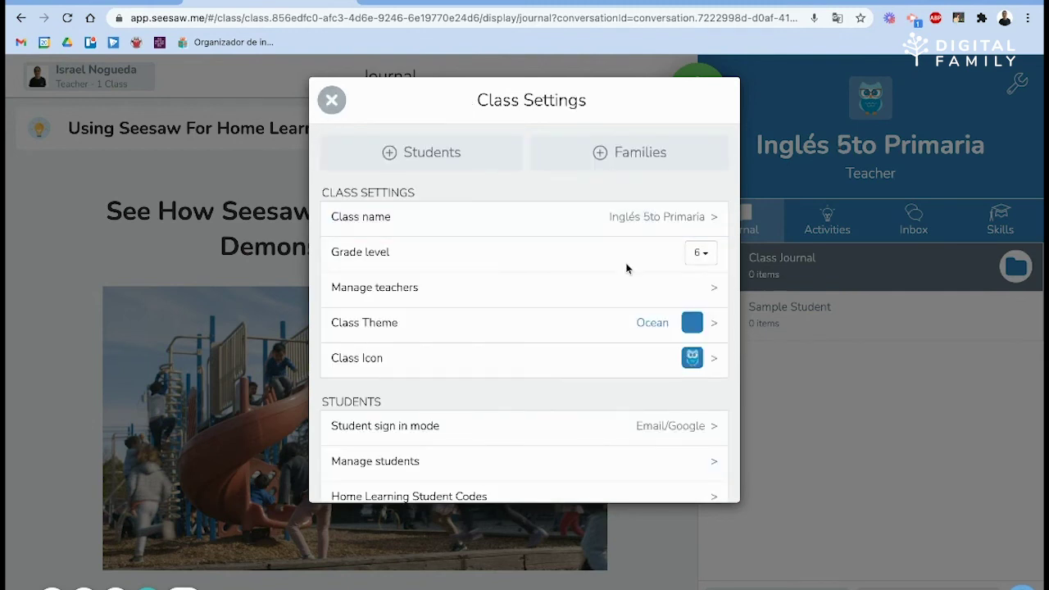
# Set the class grade level to 5
pyautogui.click(699, 254)
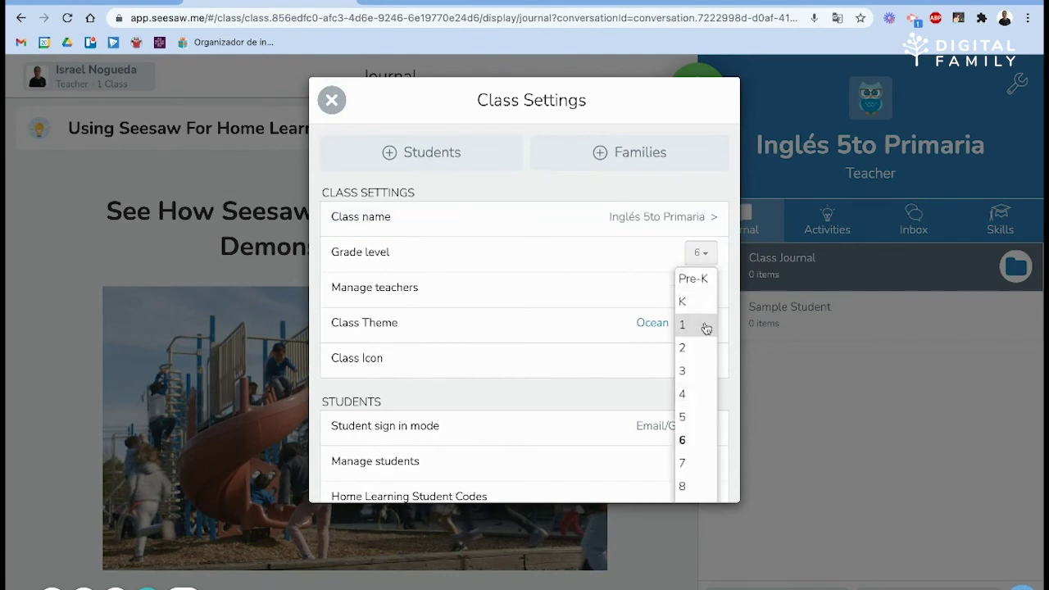
pyautogui.scroll(-2, 700, 368)
pyautogui.click(698, 371)
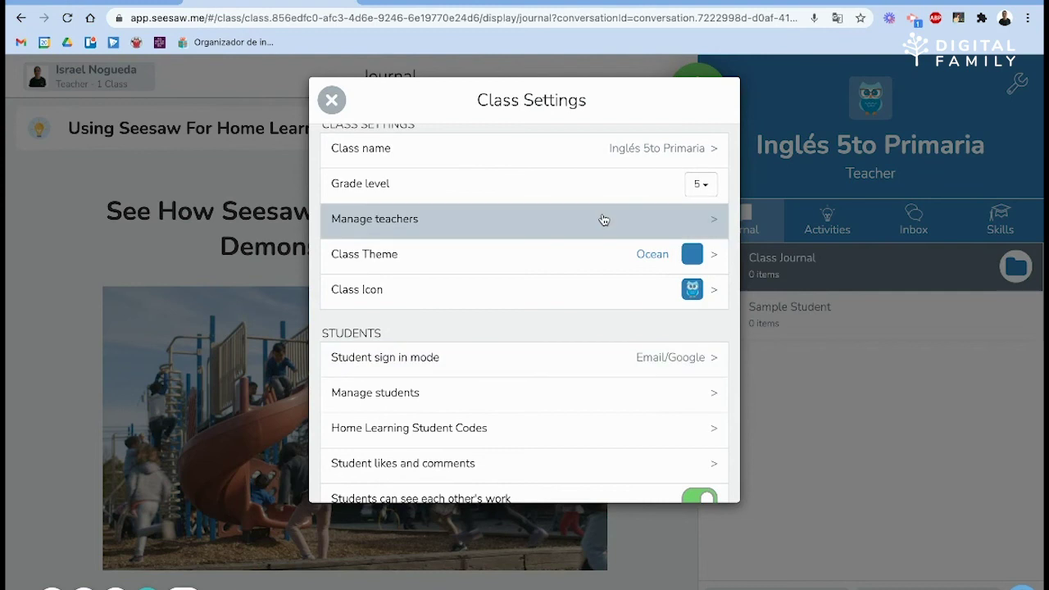
# Rename the class to "Inglés with Teacher" followed by the teacher's short first name, and close the class settings
pyautogui.scroll(2, 623, 217)
pyautogui.click(655, 216)
pyautogui.moveTo(434, 153); pyautogui.dragTo(373, 151)
pyautogui.press('BackSpace')
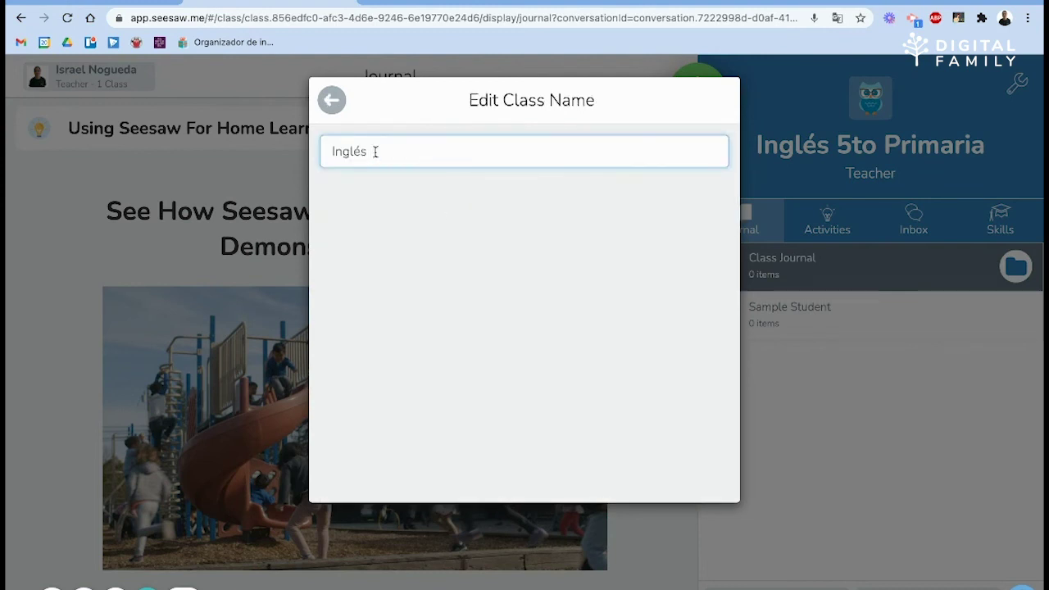
pyautogui.write('With Teacher Is')
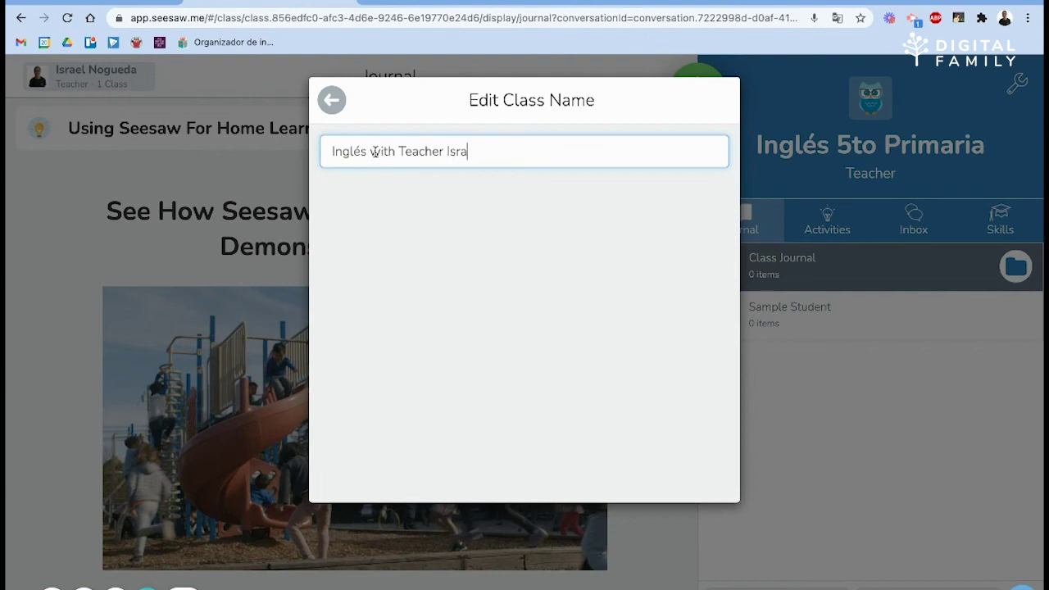
pyautogui.click(332, 100)
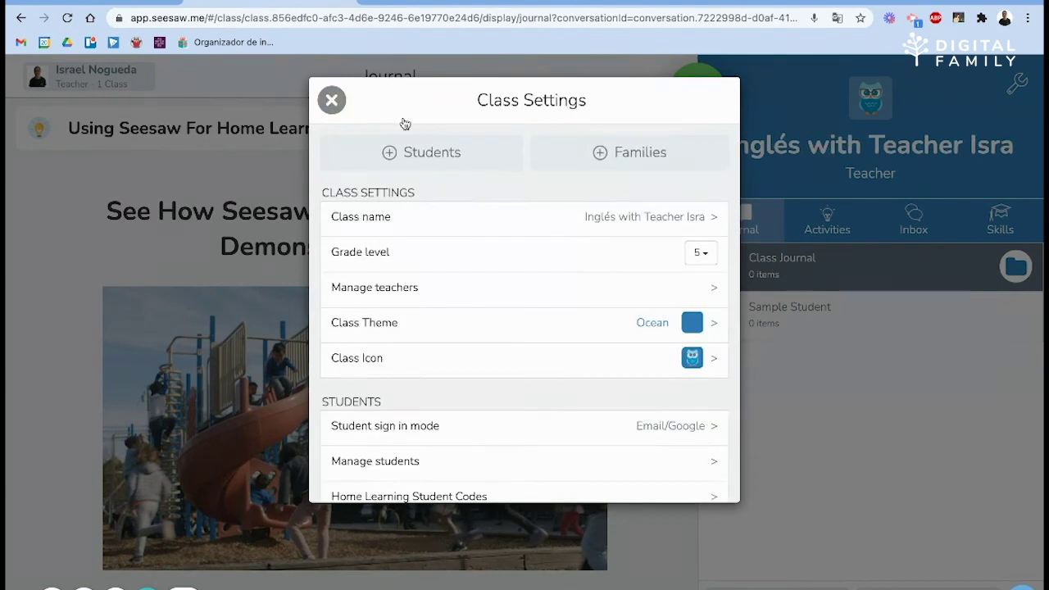
pyautogui.click(331, 100)
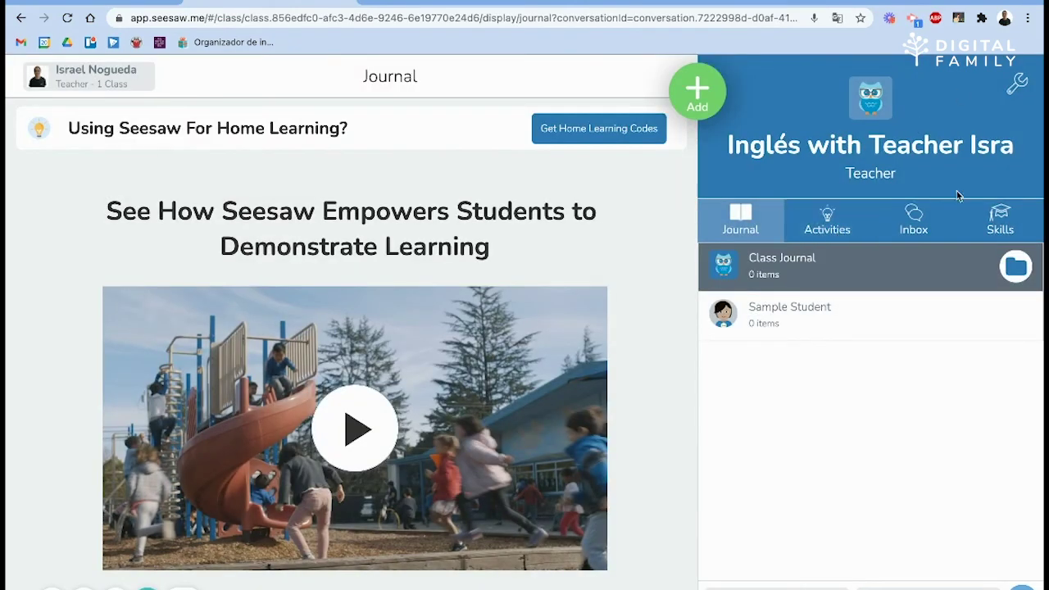